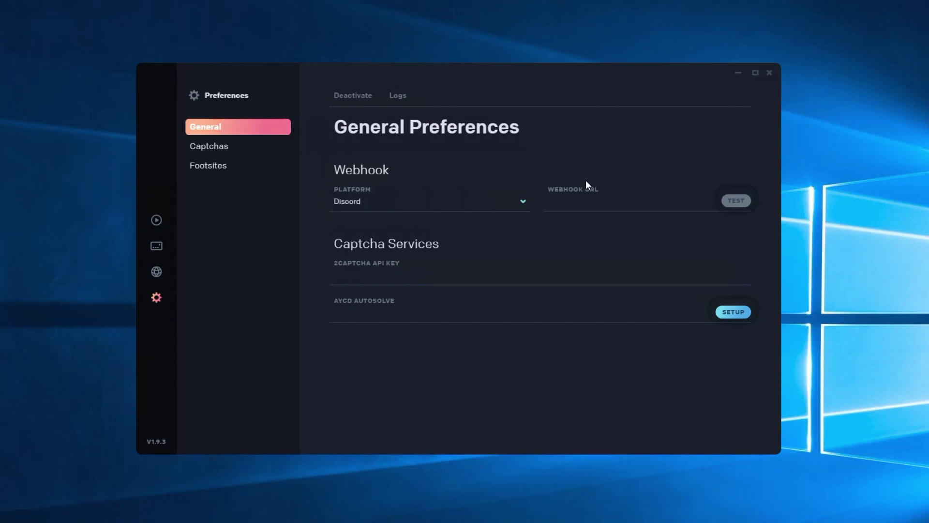
# Step: Switch the webhook platform to Slack and back to Discord, and leave the AYCD AutoSolve setup without saving
pyautogui.click(402, 201)
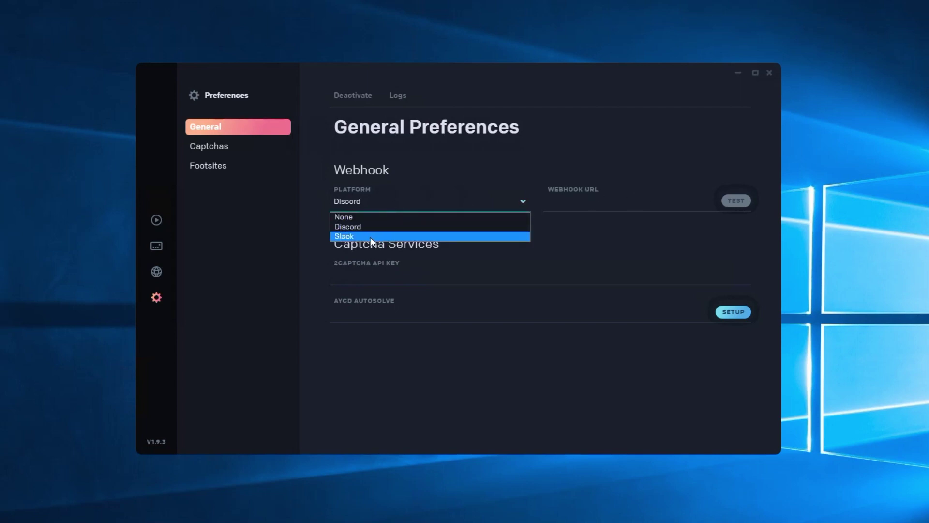
pyautogui.click(370, 236)
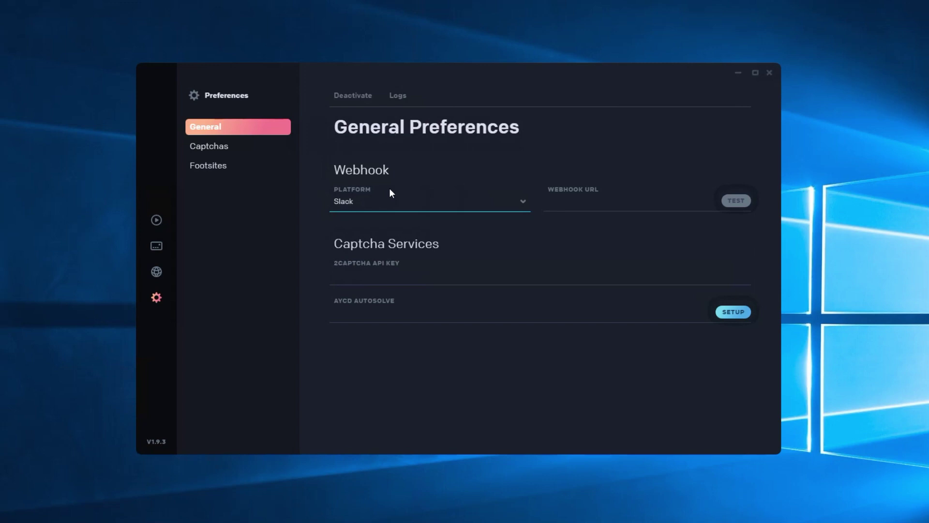
pyautogui.click(379, 204)
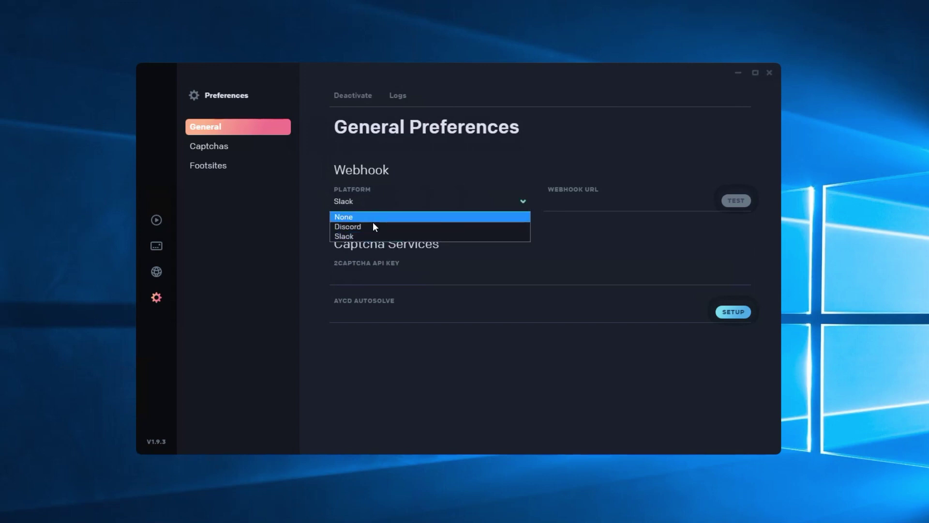
pyautogui.click(373, 225)
pyautogui.click(600, 202)
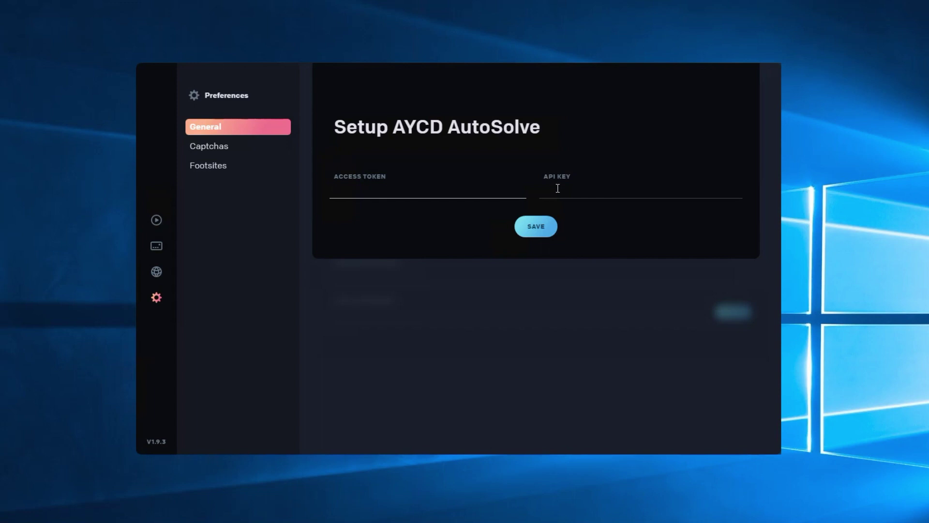
pyautogui.click(507, 279)
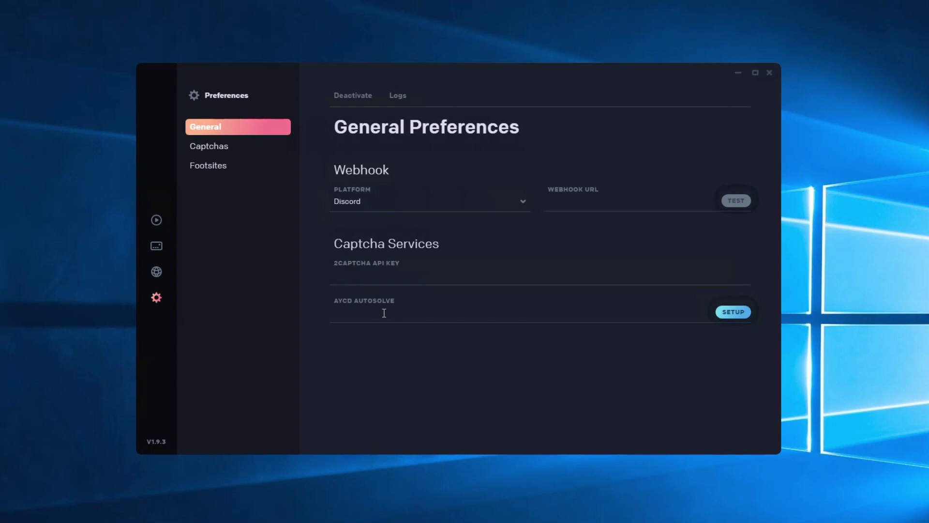
# Step: Create a captcha session named with a person's first name and no proxy, and close its Google sign-in window
pyautogui.click(235, 150)
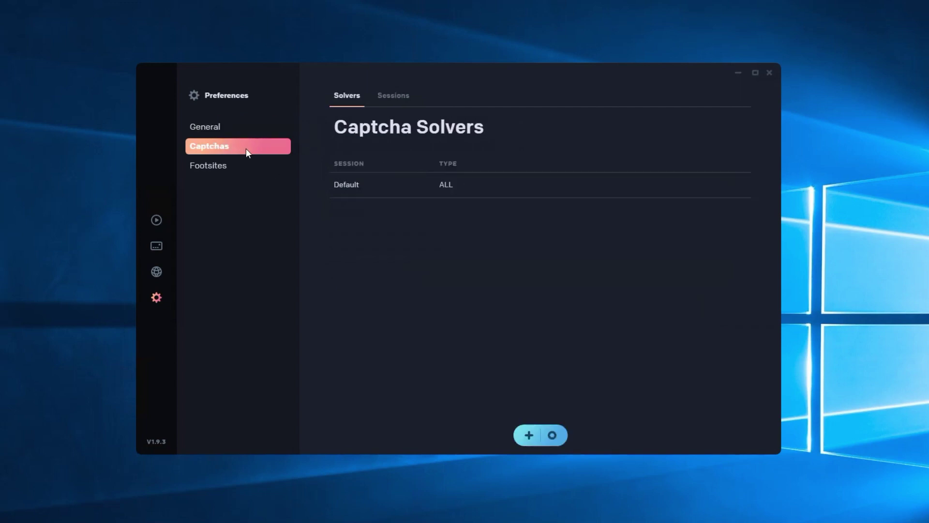
pyautogui.click(385, 97)
pyautogui.moveTo(489, 179)
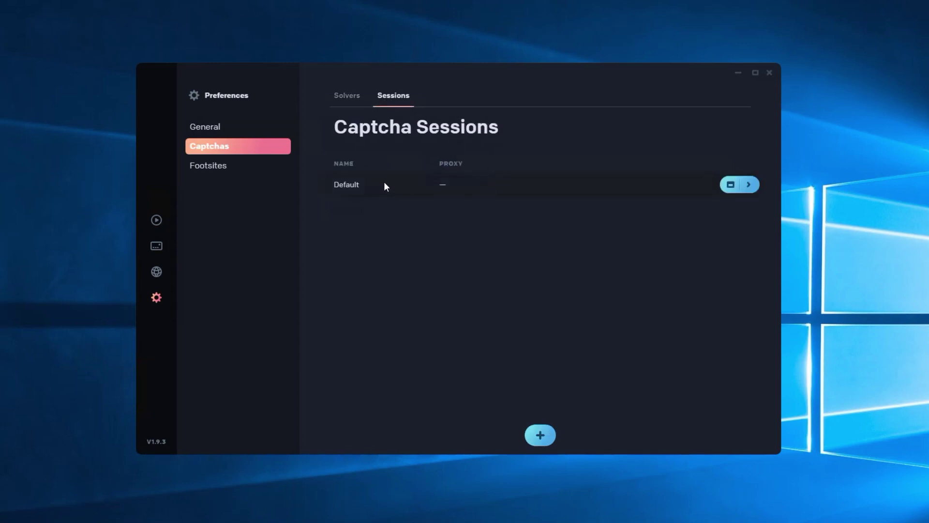
pyautogui.doubleClick(541, 433)
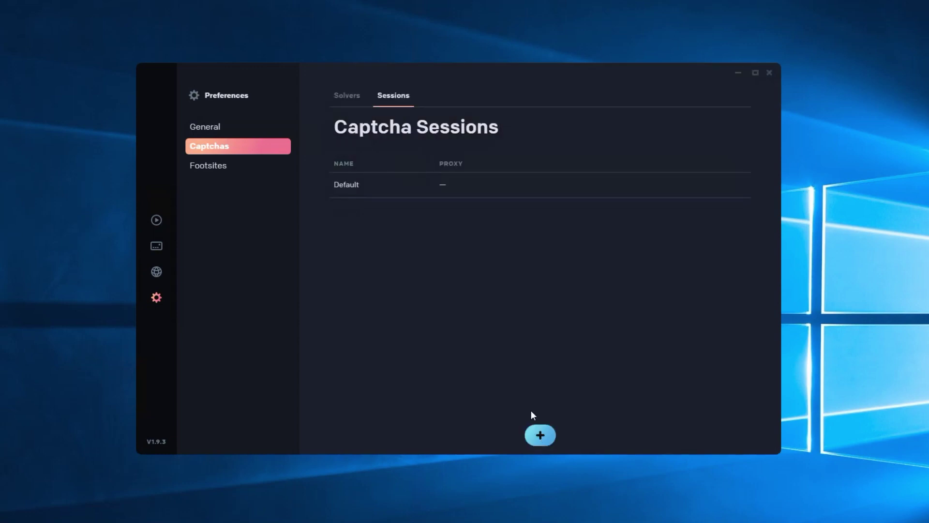
pyautogui.click(540, 435)
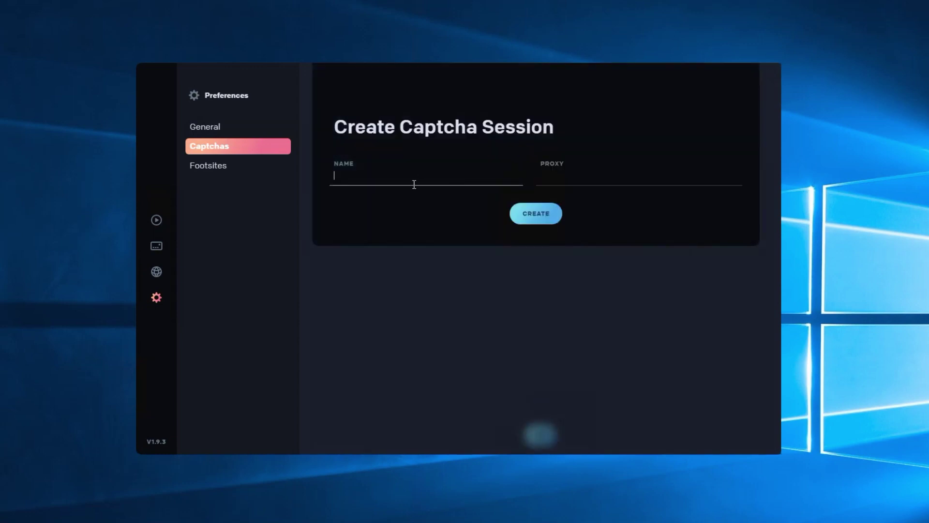
pyautogui.write('Jon')
pyautogui.click(537, 214)
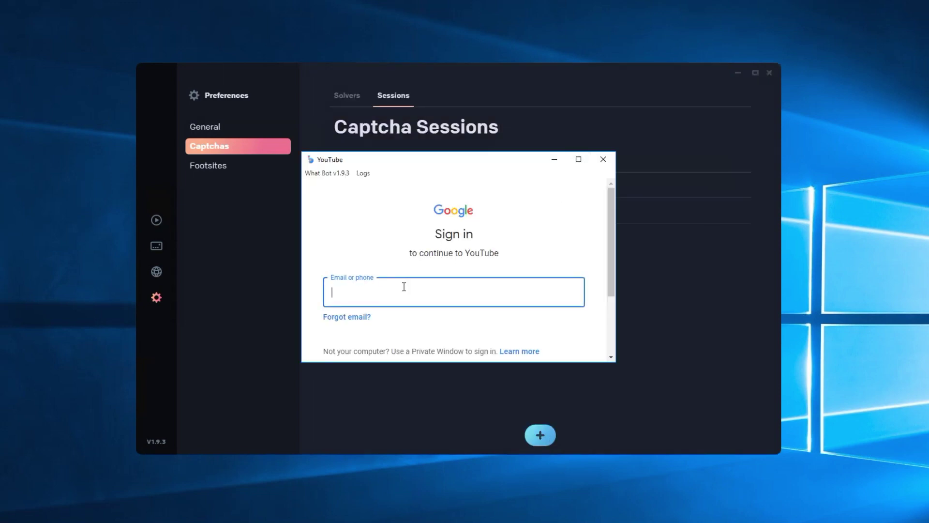
pyautogui.click(603, 160)
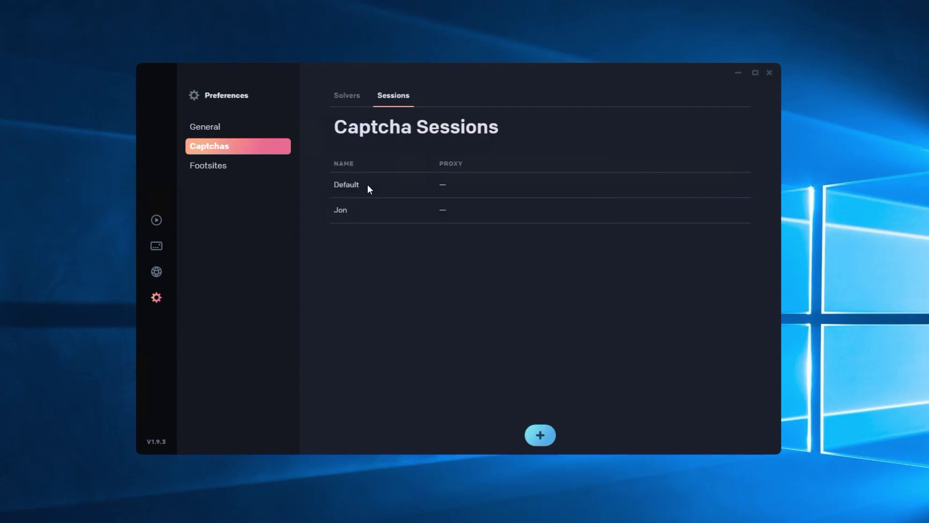
# Step: Add three more captcha solvers that use the Default session and the ALL type
pyautogui.moveTo(375, 189)
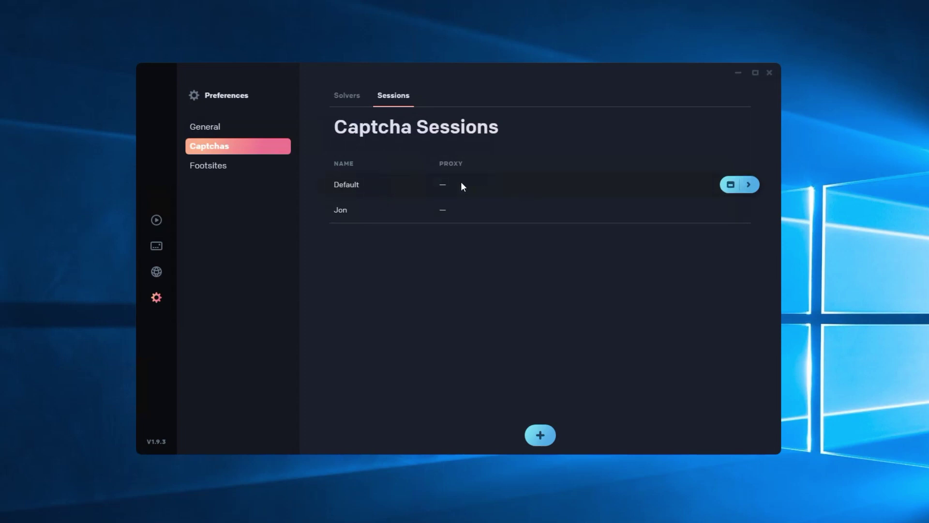
pyautogui.moveTo(389, 207)
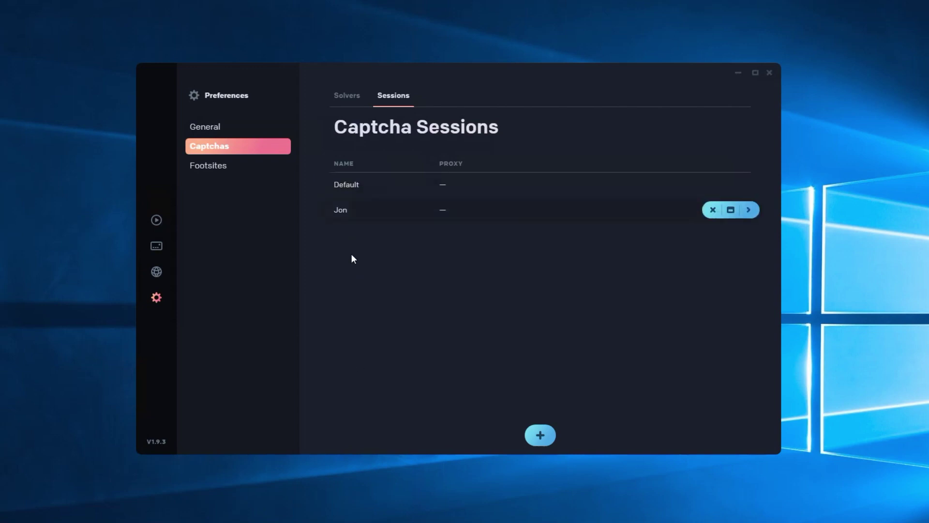
pyautogui.click(345, 96)
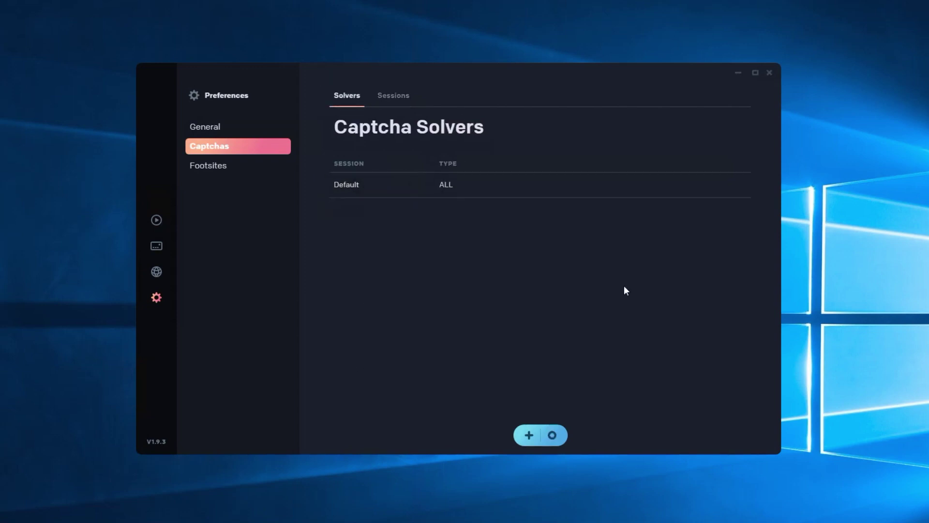
pyautogui.click(532, 439)
pyautogui.click(533, 439)
pyautogui.click(533, 439)
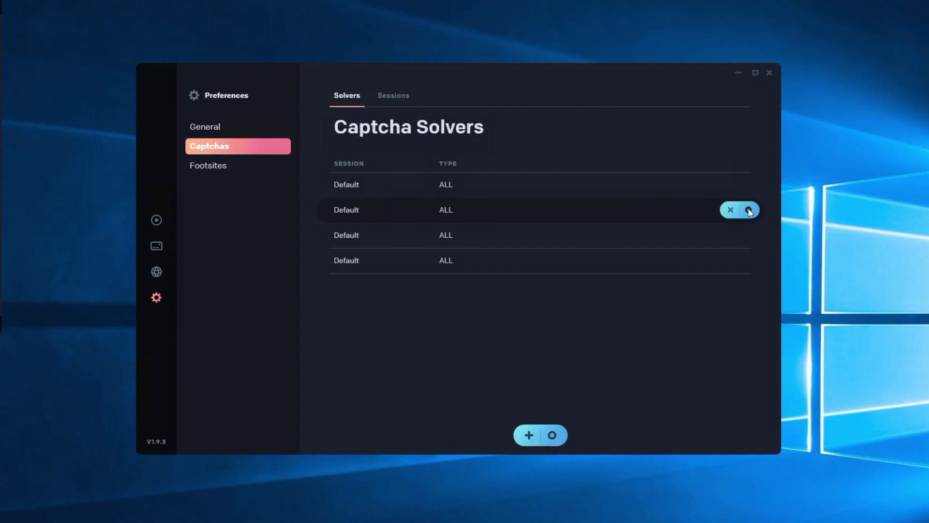
# Step: Open the second captcha solver, bring its window fully into view, and assign it the newly created session
pyautogui.click(749, 210)
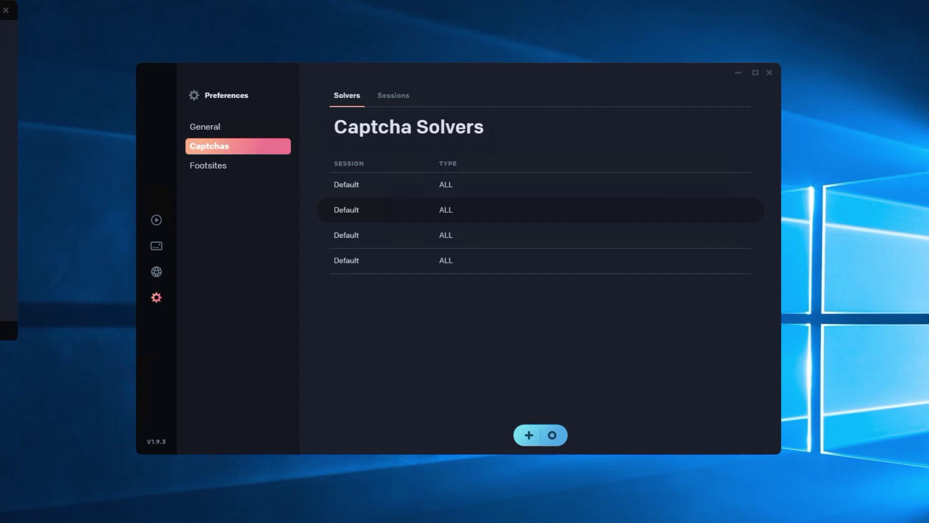
pyautogui.moveTo(9, 11); pyautogui.dragTo(107, 50)
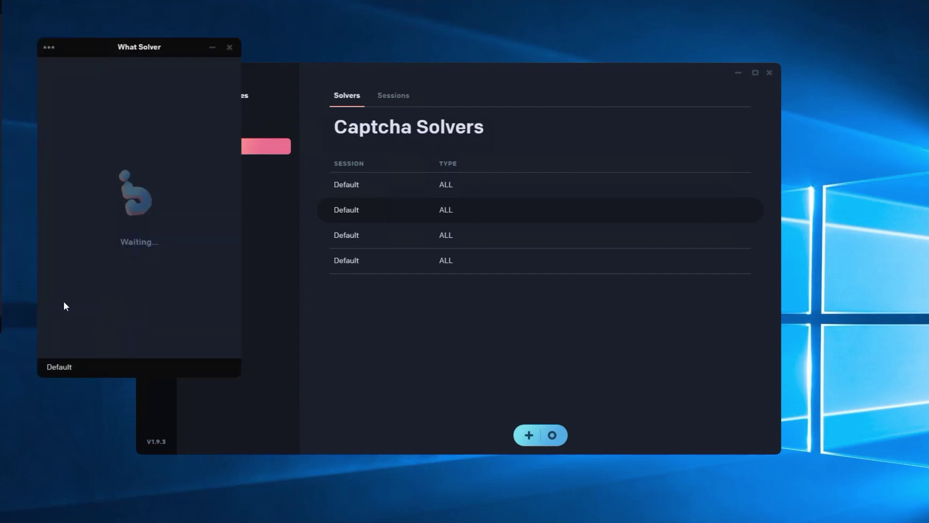
pyautogui.click(65, 367)
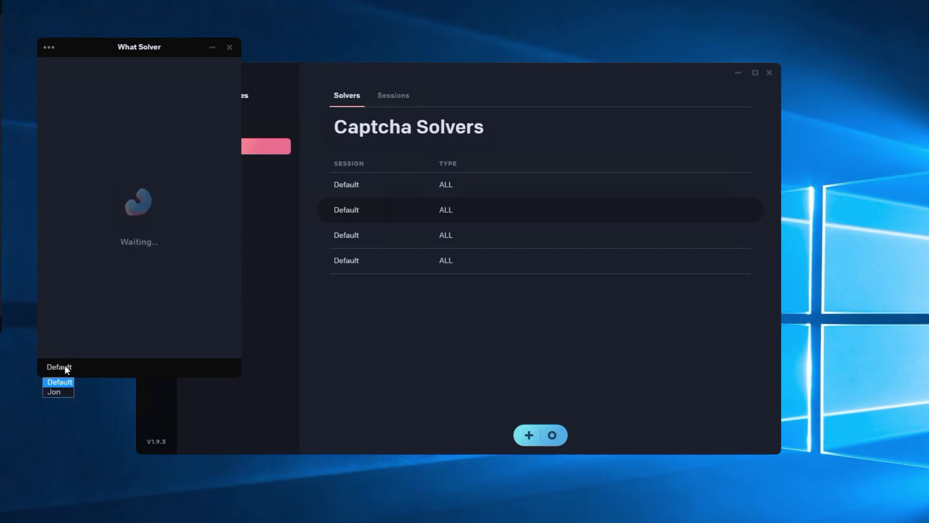
pyautogui.click(64, 391)
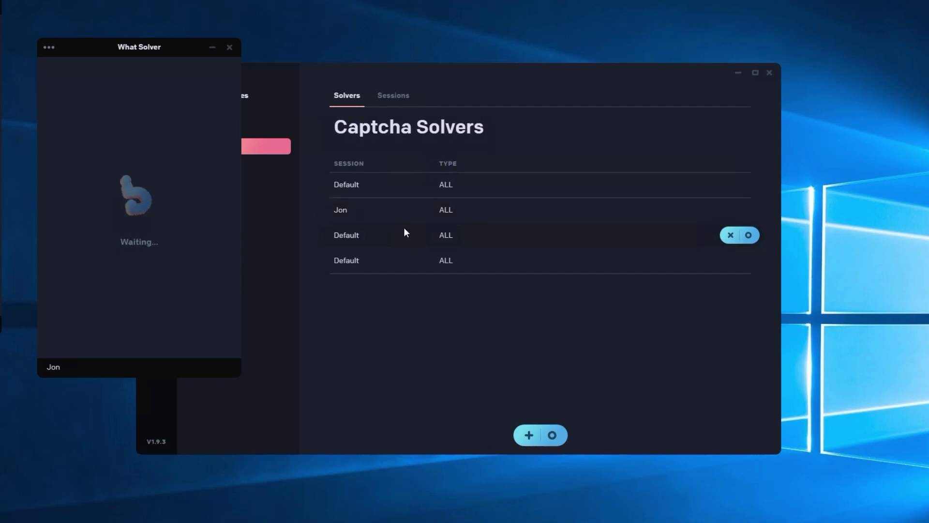
# Step: Return to the preferences window and open the Footsites preferences
pyautogui.click(281, 75)
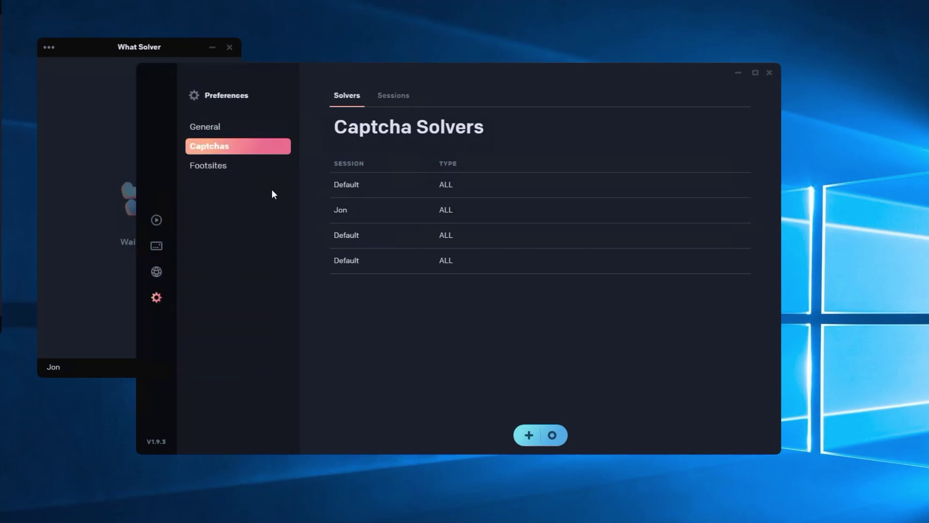
pyautogui.click(238, 168)
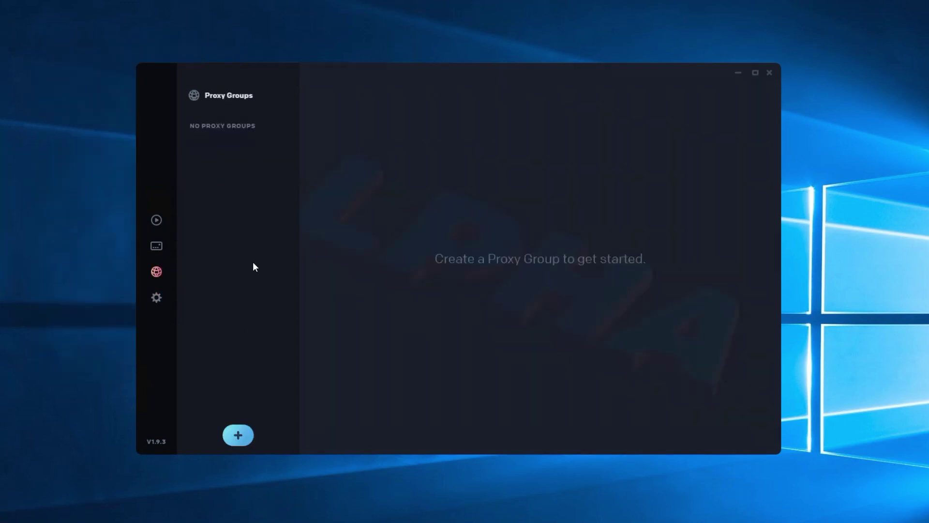
# Step: Create a proxy group named Group and place the cursor in its empty proxies list
pyautogui.click(238, 434)
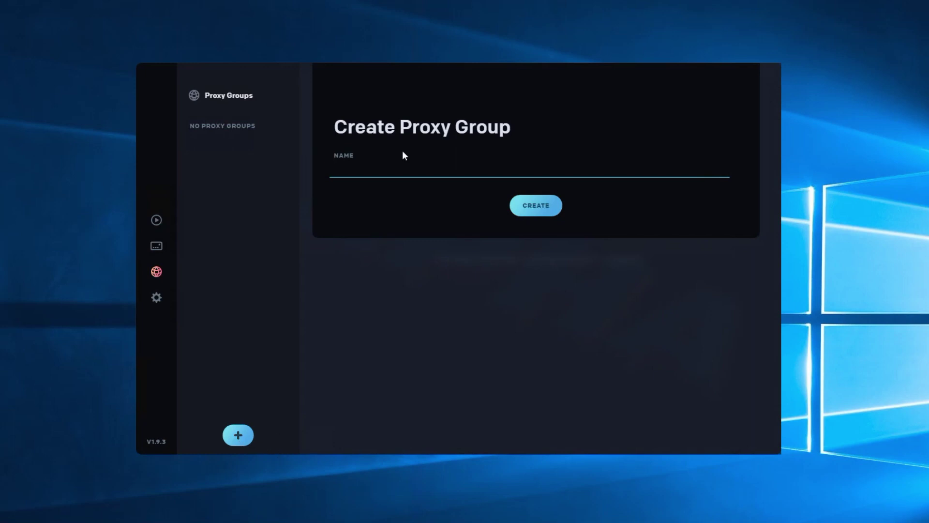
pyautogui.write('Group')
pyautogui.click(521, 208)
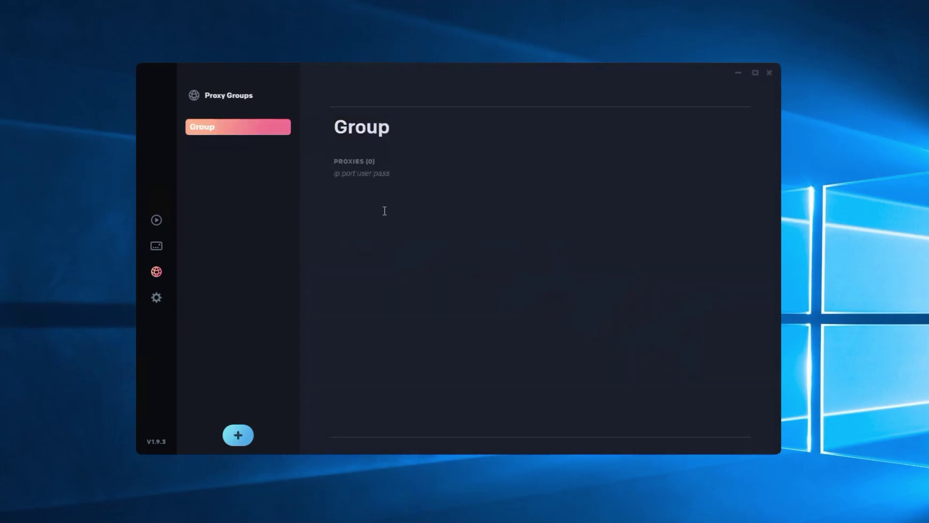
pyautogui.click(351, 180)
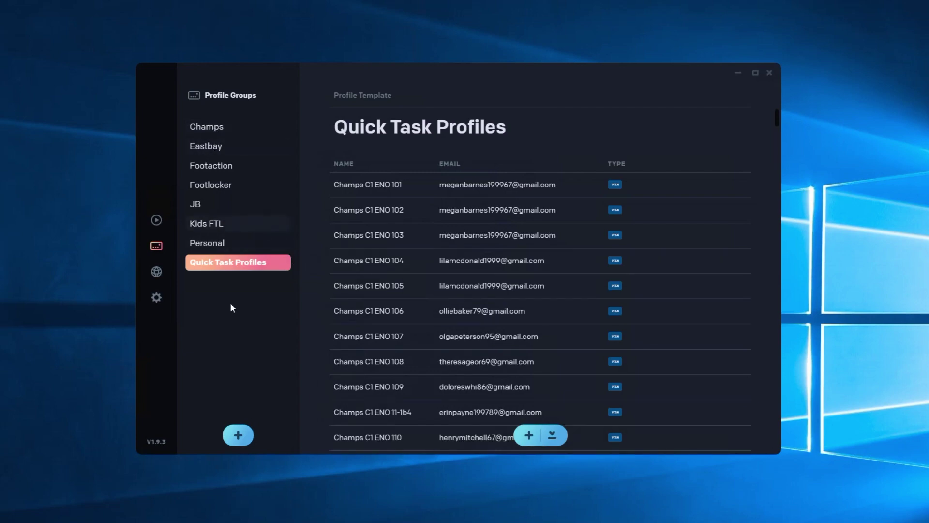
# Step: Create a profile group named Group 2
pyautogui.click(240, 434)
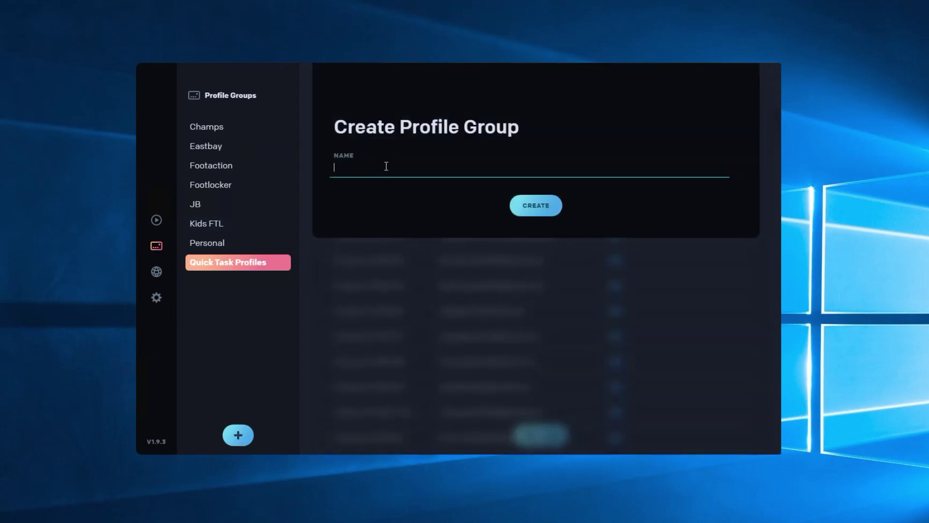
pyautogui.write('Group 2')
pyautogui.click(534, 205)
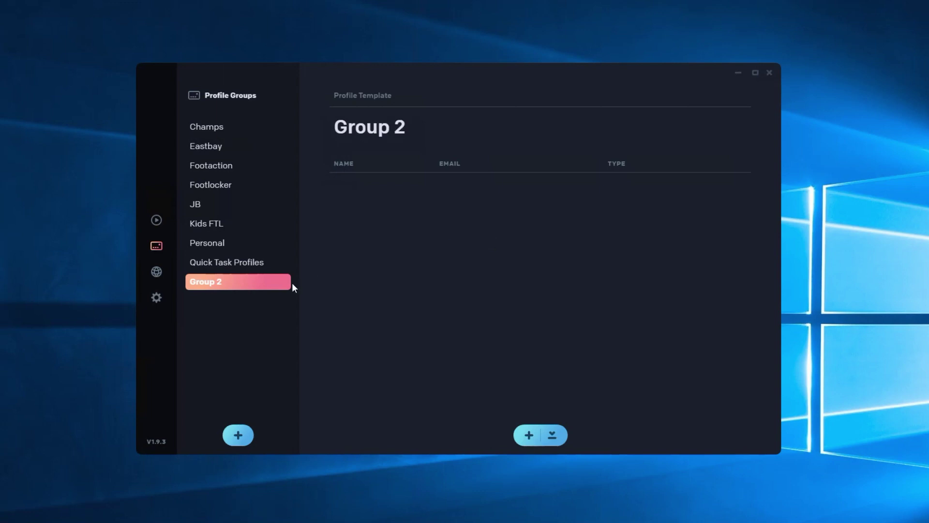
# Step: Examine the billing, shipping, card and password fields of a new profile in Group 2, leaving the form without saving
pyautogui.click(529, 435)
pyautogui.scroll(-1, 451, 230)
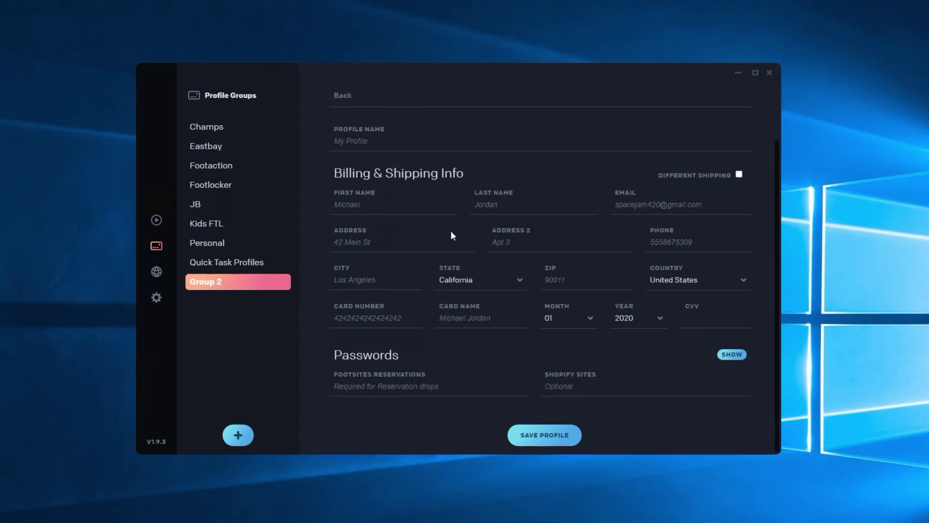
pyautogui.scroll(1, 440, 379)
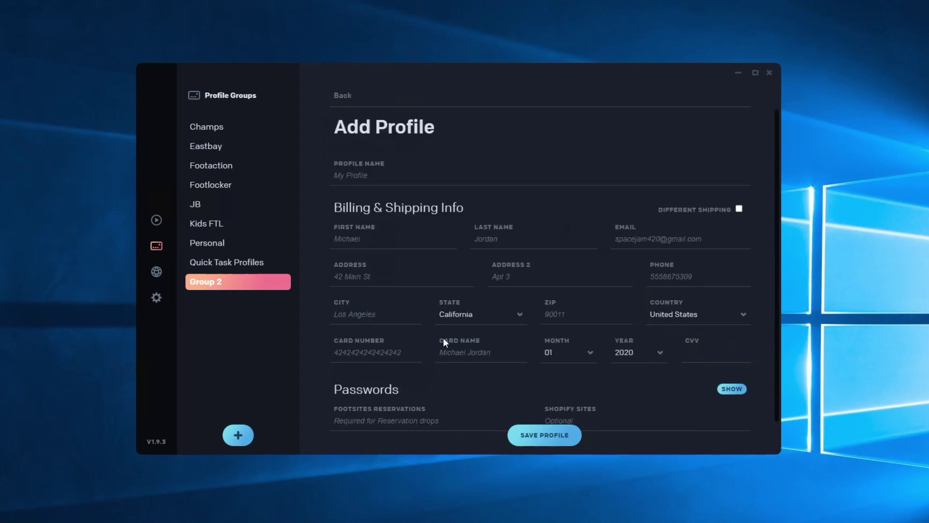
pyautogui.scroll(-1, 444, 341)
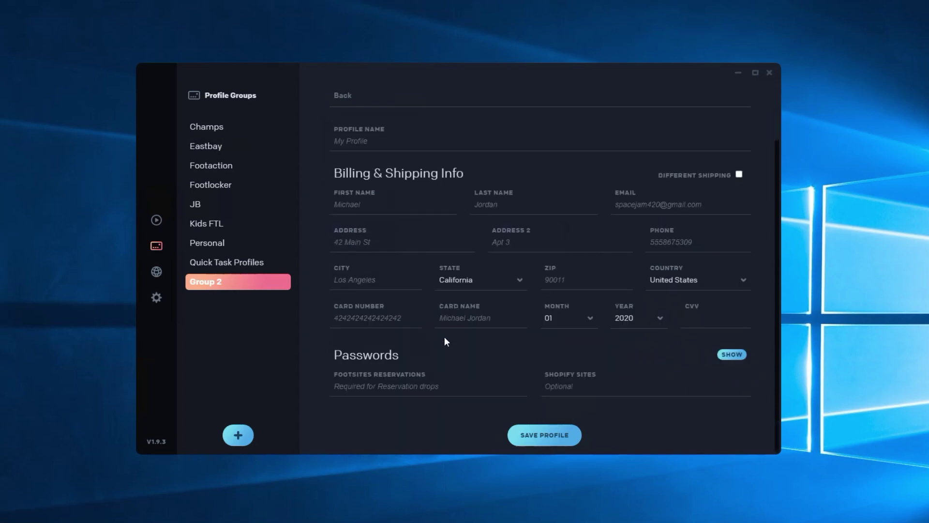
pyautogui.scroll(1, 445, 339)
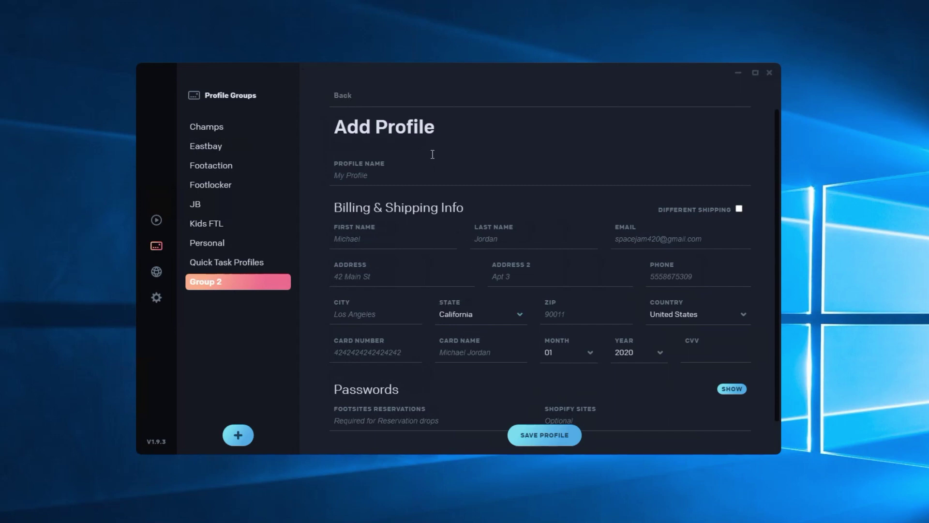
pyautogui.click(340, 95)
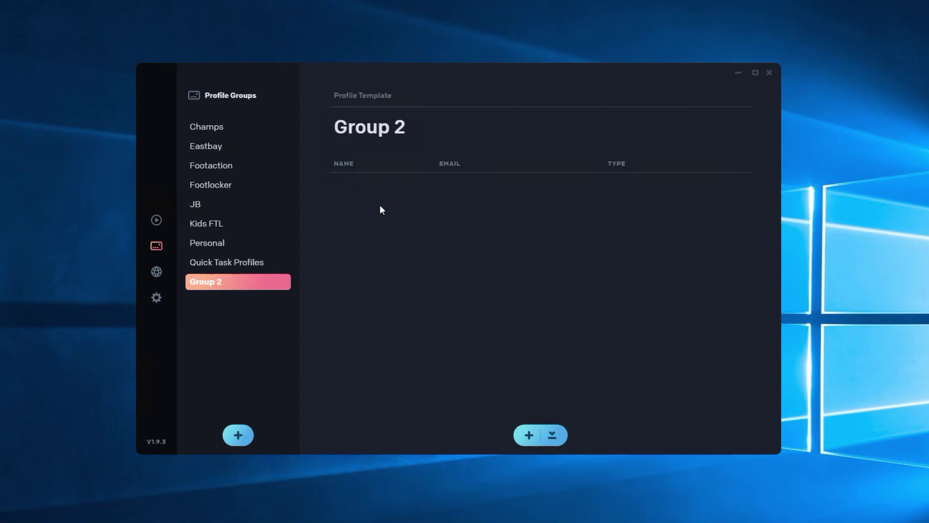
# Step: Create a new task group and set its site to Yeezy Supply
pyautogui.click(157, 220)
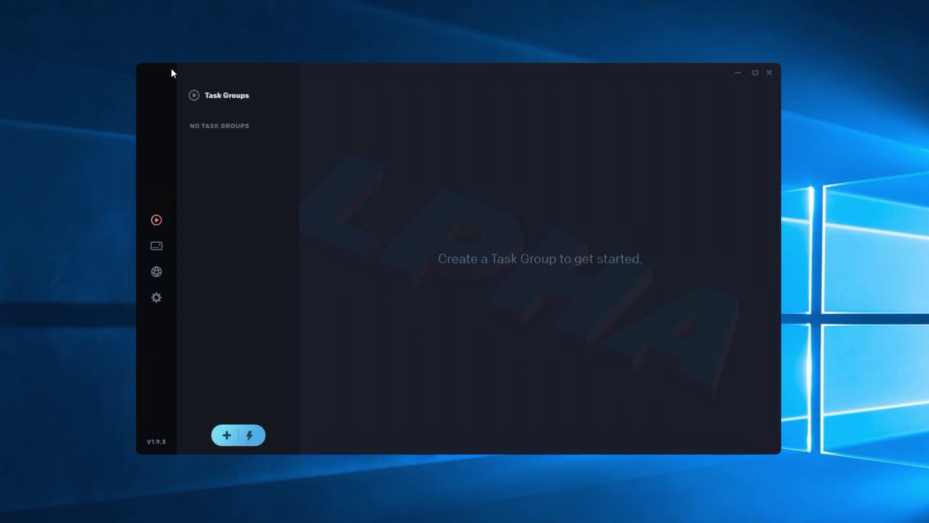
pyautogui.click(228, 431)
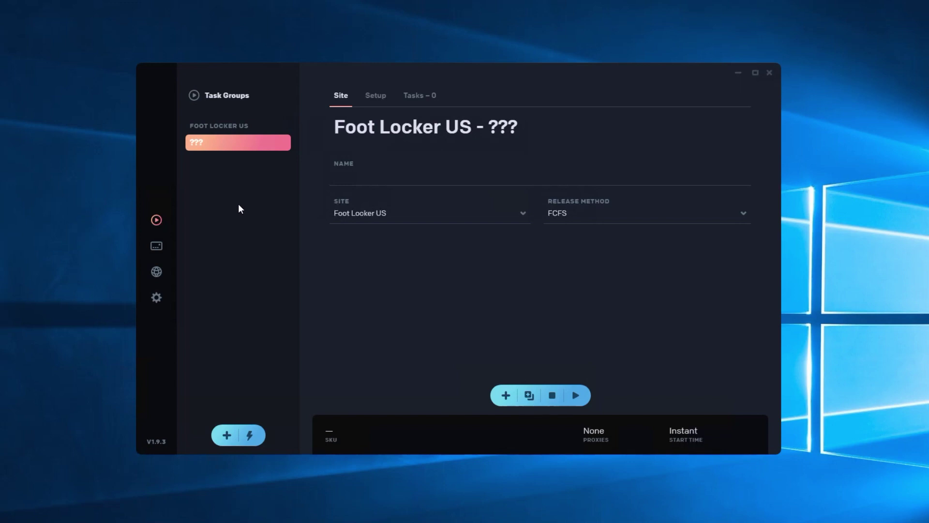
pyautogui.click(380, 210)
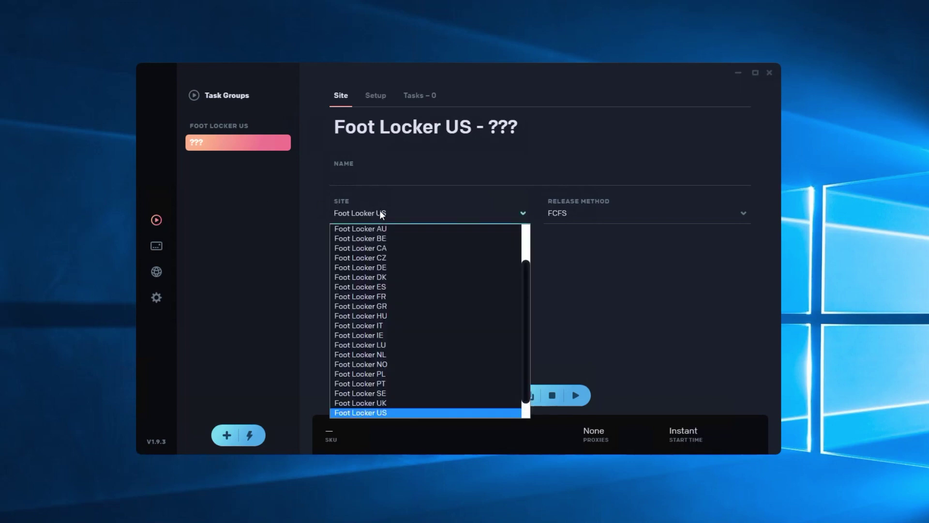
pyautogui.scroll(2, 399, 277)
pyautogui.scroll(-3, 400, 277)
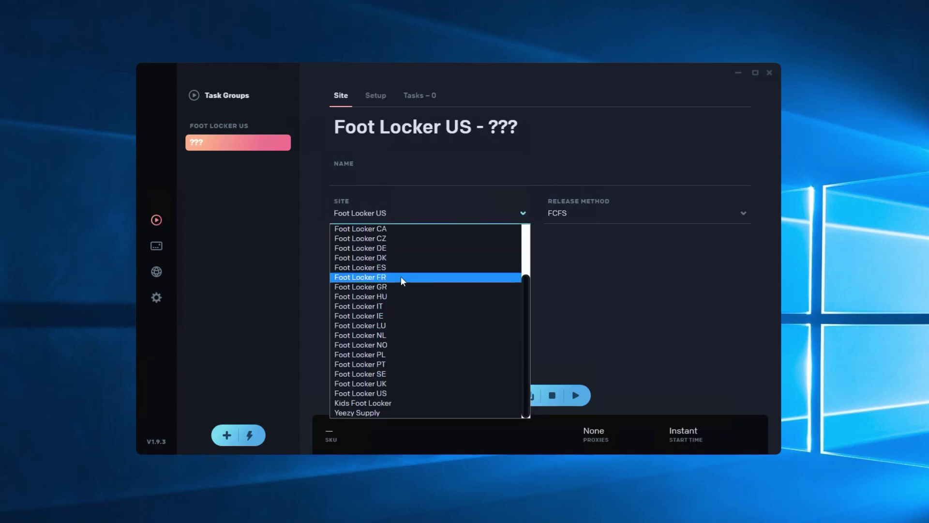
pyautogui.scroll(3, 400, 277)
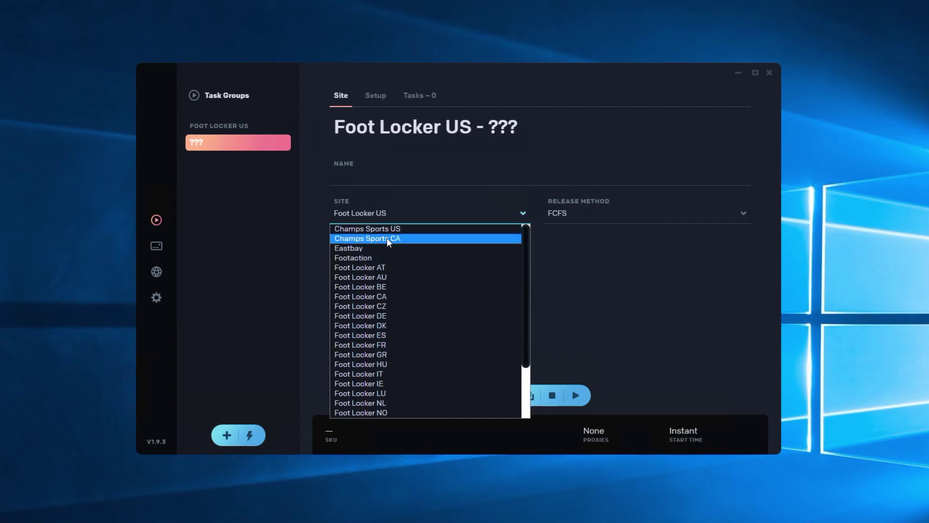
pyautogui.scroll(-3, 386, 257)
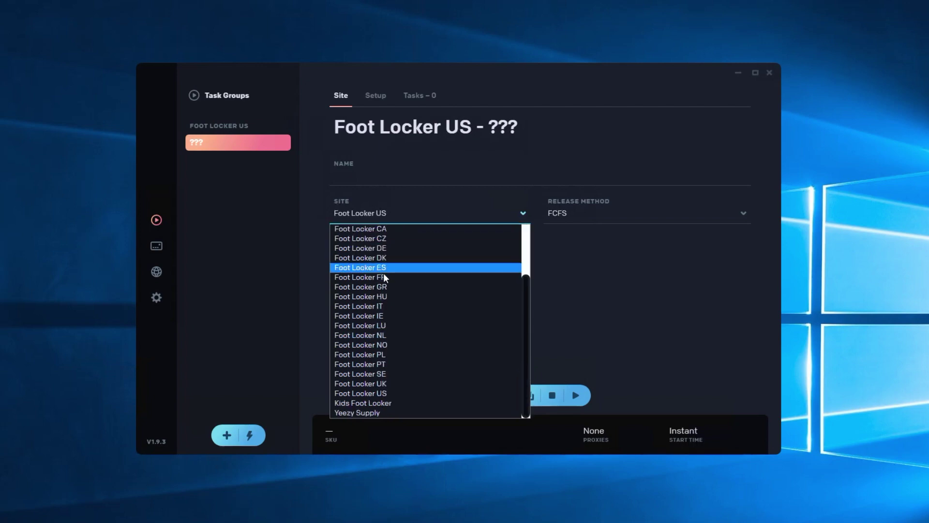
pyautogui.click(392, 412)
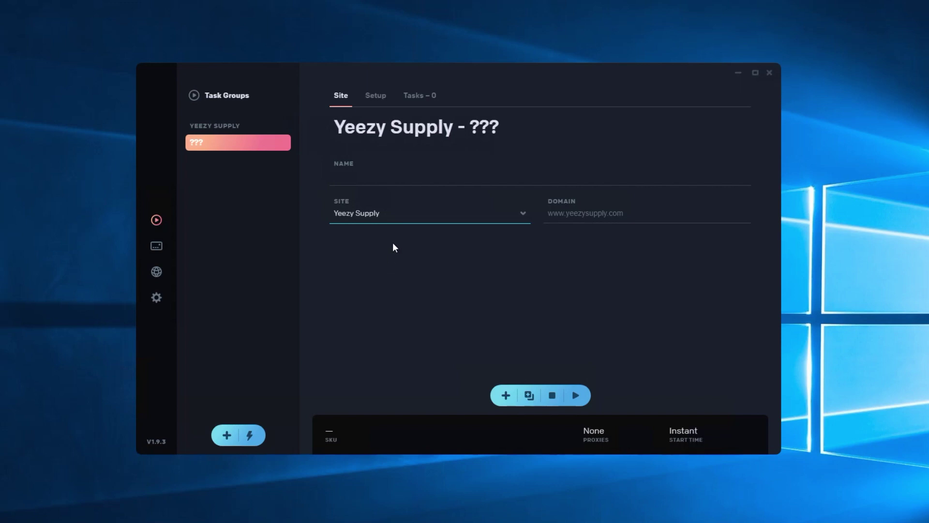
# Step: Name the Yeezy Supply task group YZY Zebra, leaving its domain empty
pyautogui.click(392, 182)
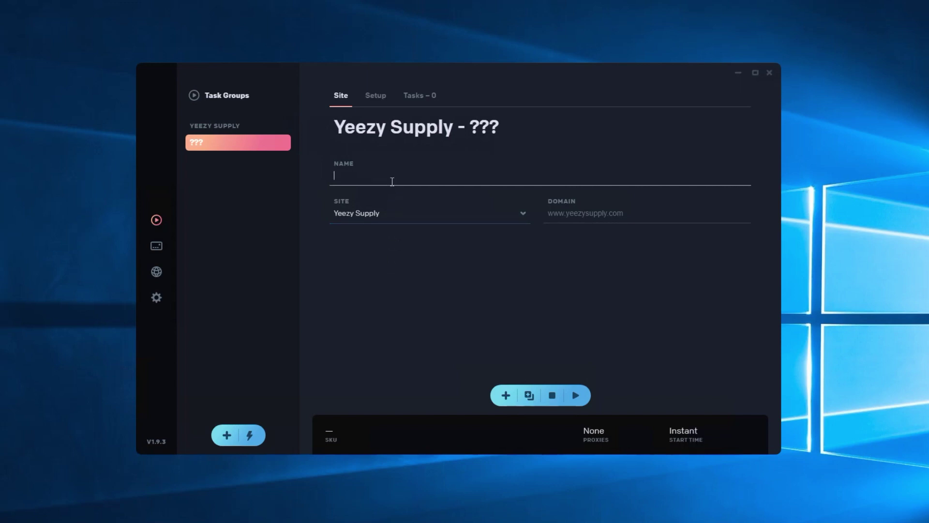
pyautogui.write('YZY Zebra')
pyautogui.click(591, 211)
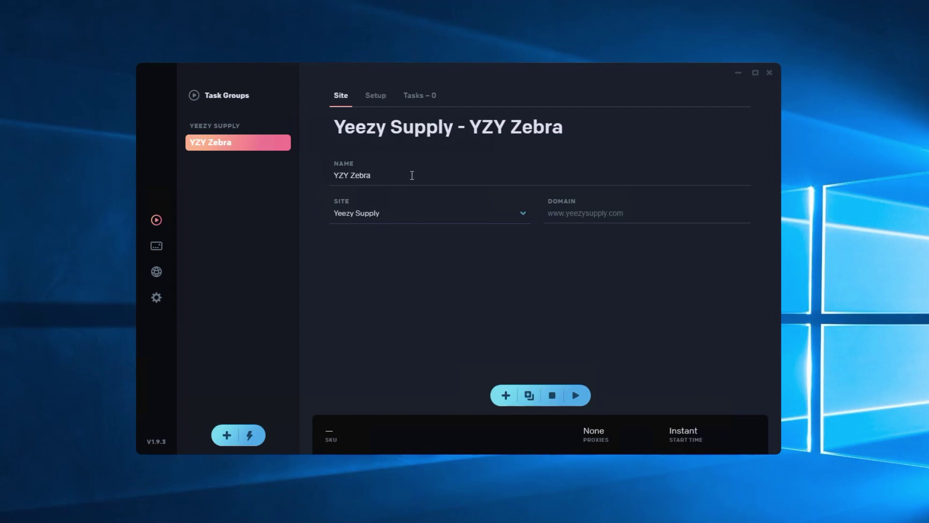
# Step: In the task group's setup, enter product SKU AS1234 and assign the proxy group named Group as task proxies
pyautogui.click(375, 95)
pyautogui.click(381, 174)
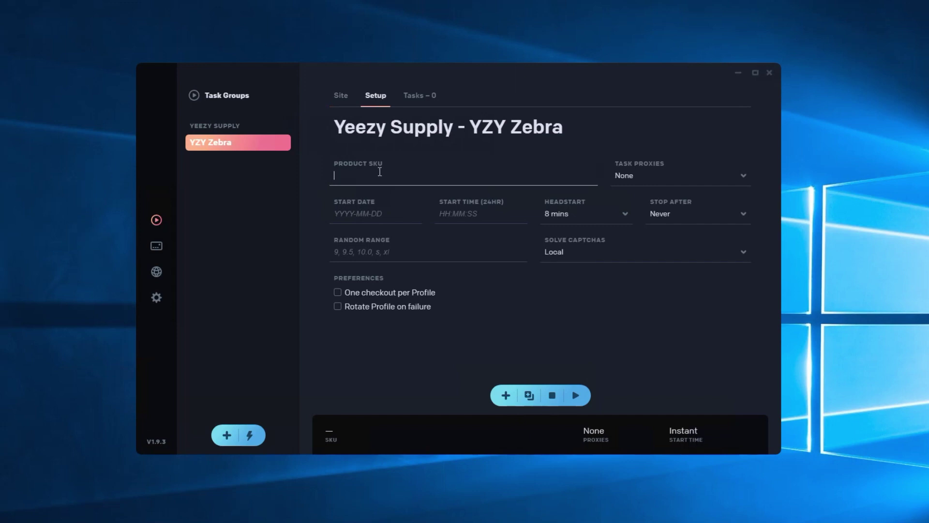
pyautogui.write('AS1234')
pyautogui.click(663, 177)
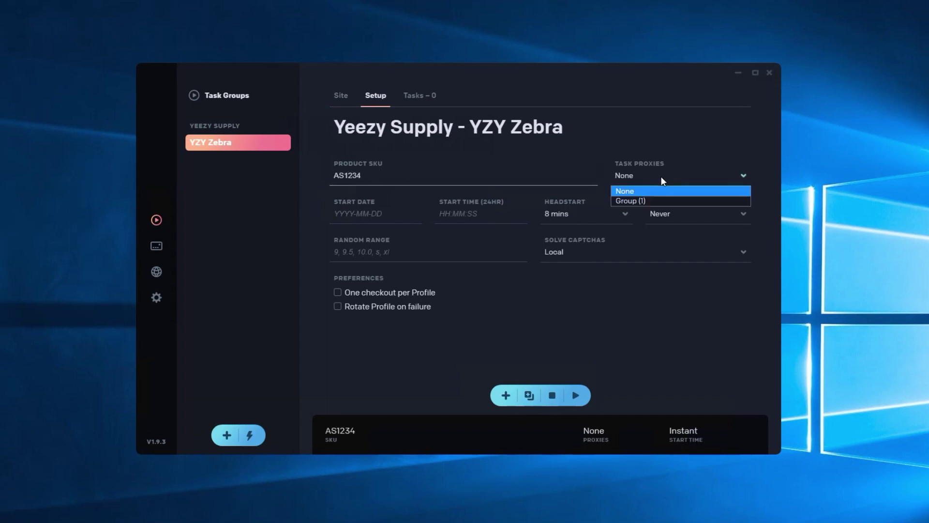
pyautogui.click(655, 202)
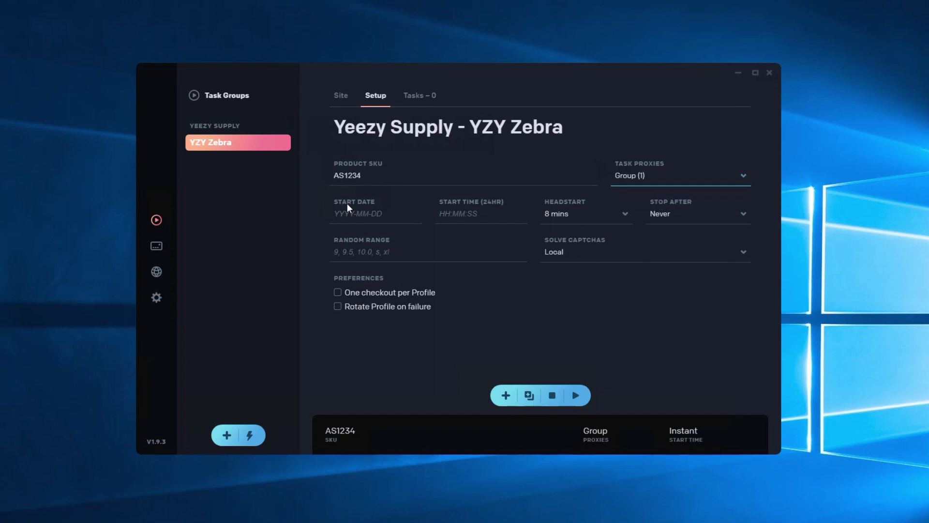
# Step: Review the start date, start time and captcha-solving options of the YZY Zebra setup without changing them
pyautogui.click(366, 212)
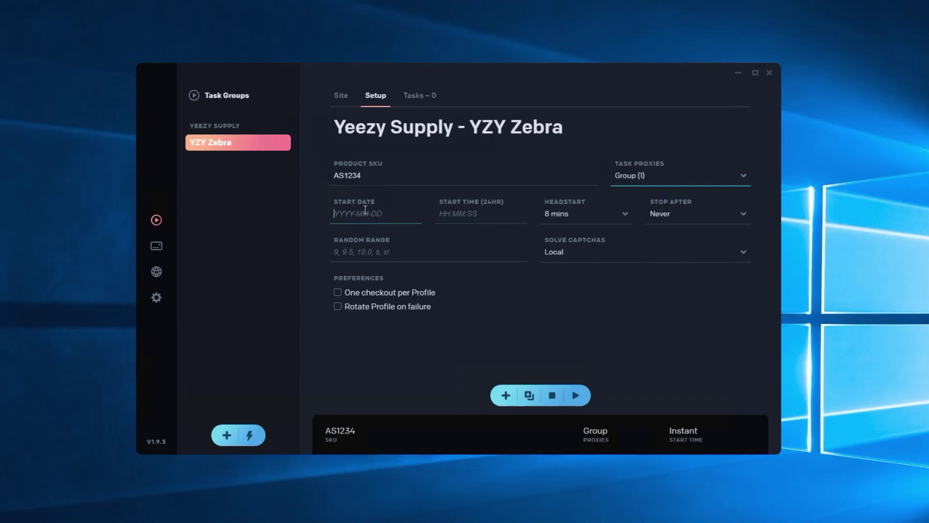
pyautogui.click(477, 211)
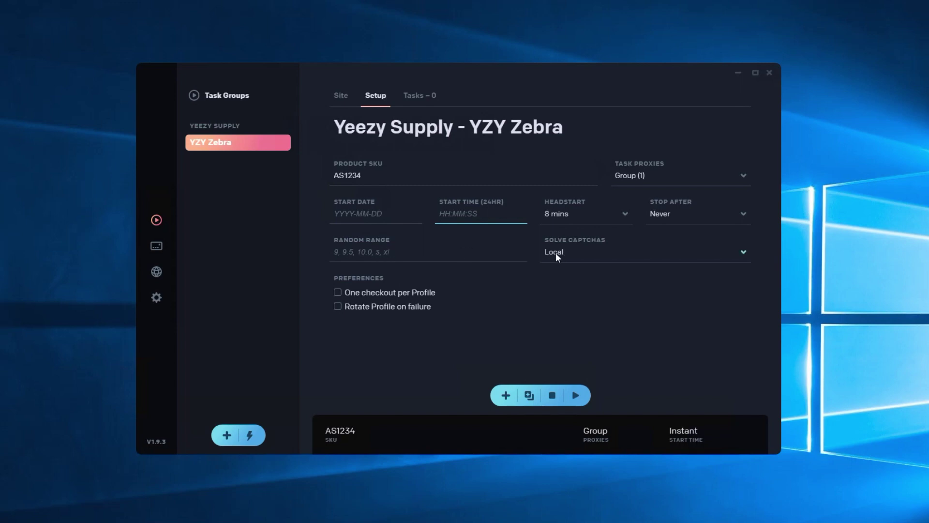
pyautogui.click(594, 253)
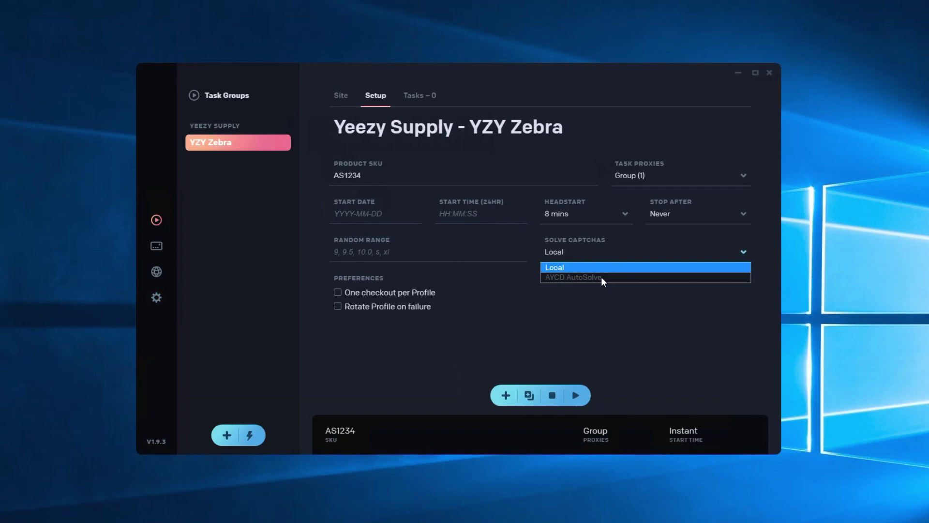
pyautogui.click(460, 269)
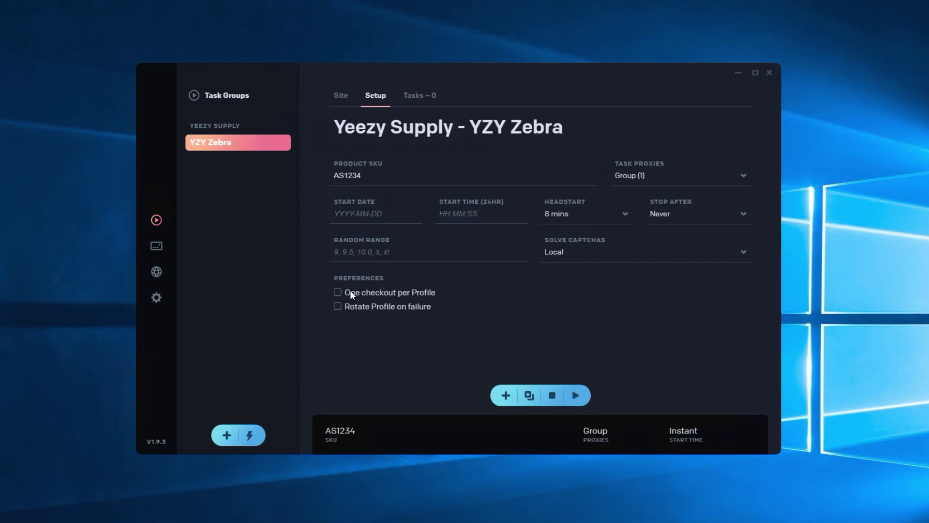
# Step: Add three individual tasks with random size to the YZY Zebra task group
pyautogui.click(412, 95)
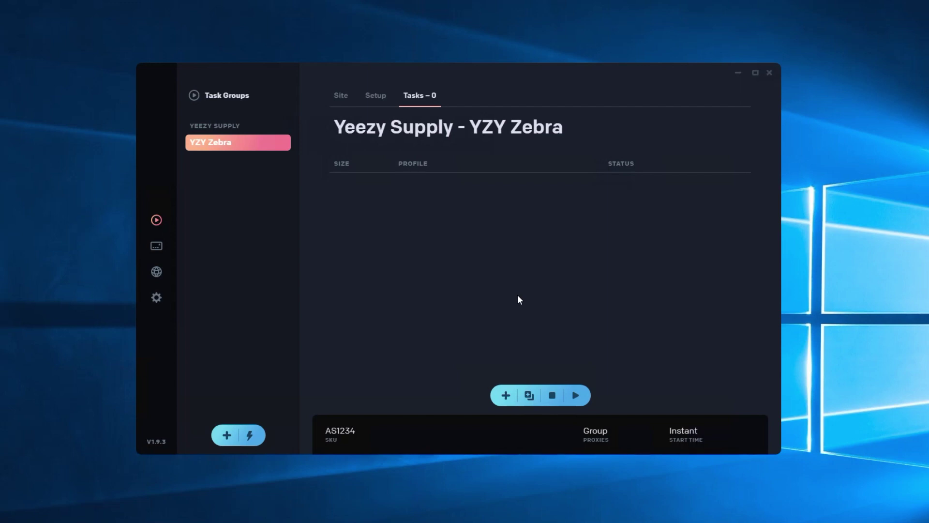
pyautogui.click(509, 399)
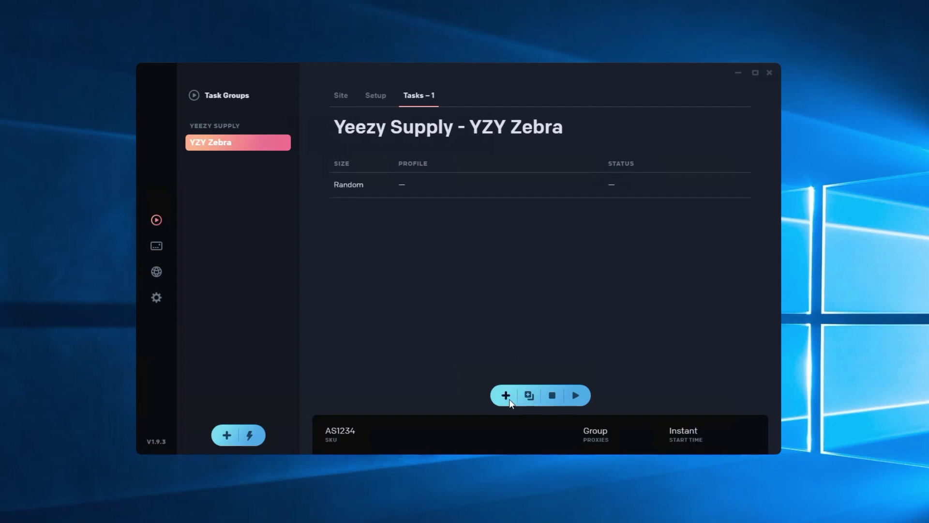
pyautogui.click(509, 399)
pyautogui.click(509, 399)
pyautogui.click(392, 184)
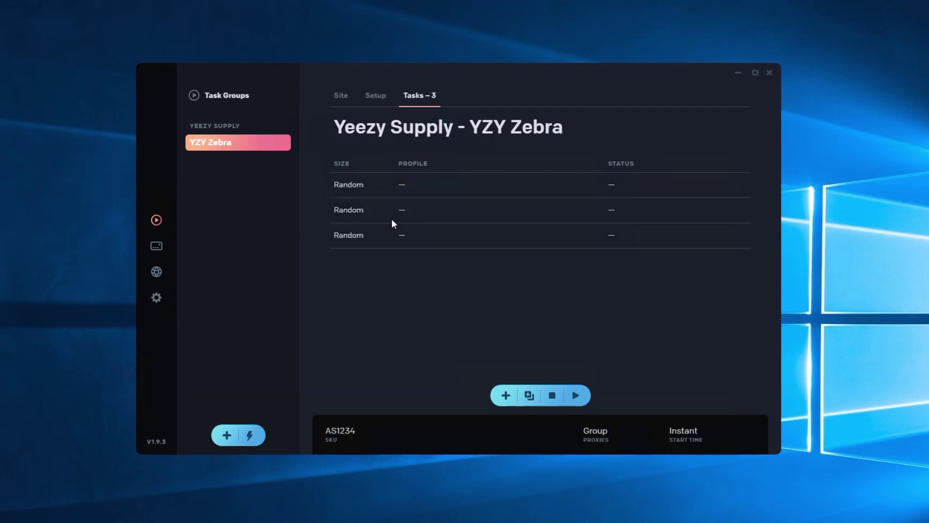
# Step: Examine the size, tasks-per-profile and profile-group options for bulk adding tasks, leaving without creating any
pyautogui.click(529, 395)
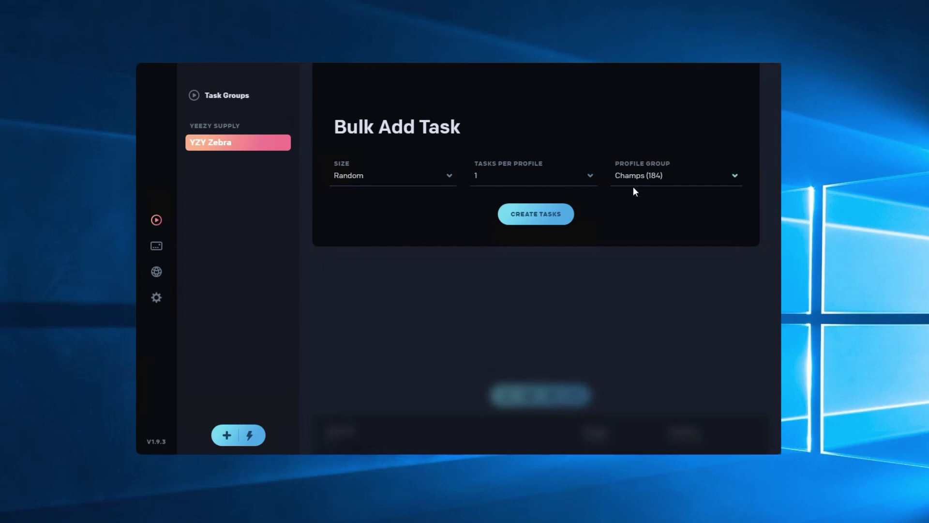
pyautogui.click(636, 313)
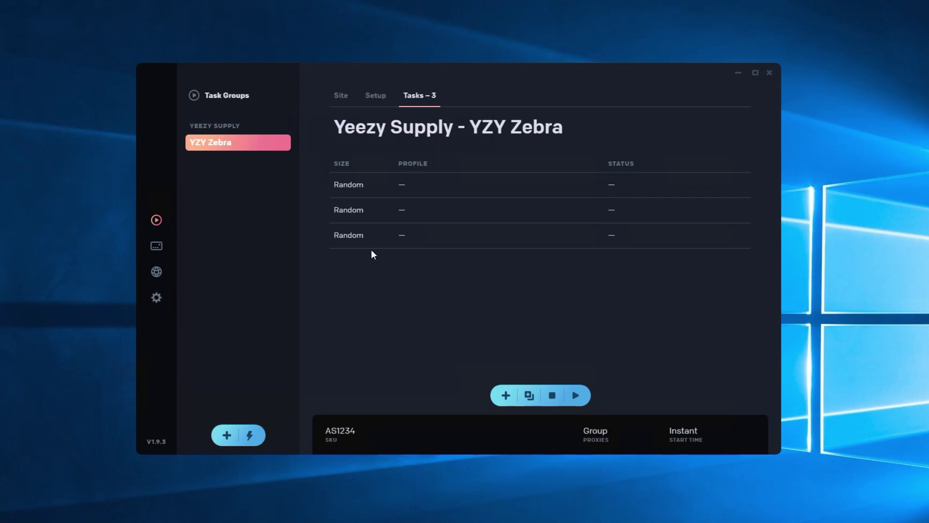